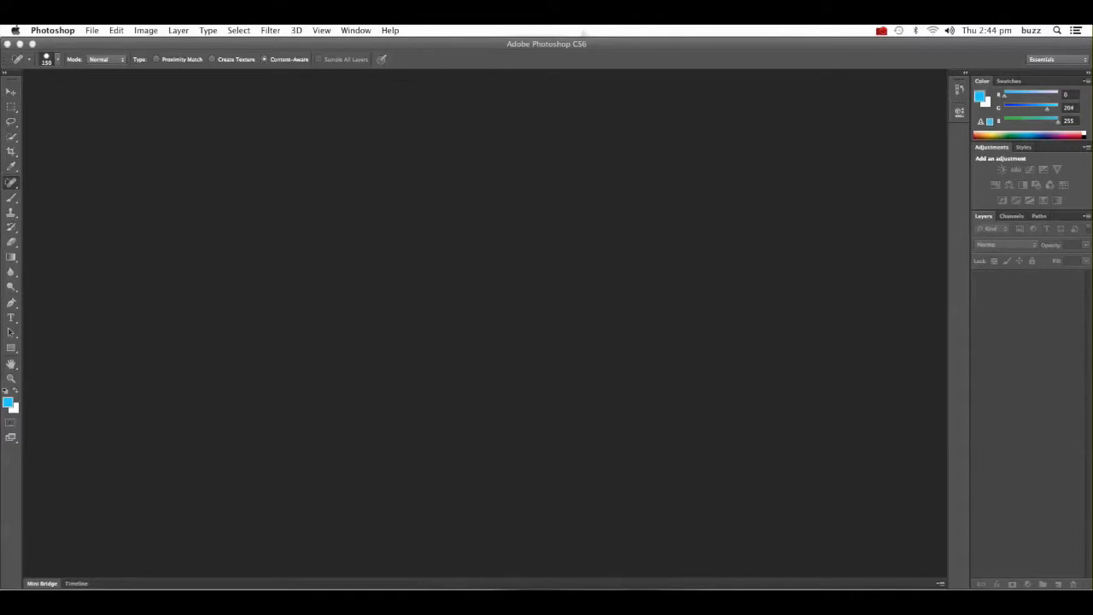
# Open Coffee.JPG from the Photos for editing folder
pyautogui.click(94, 29)
pyautogui.click(100, 58)
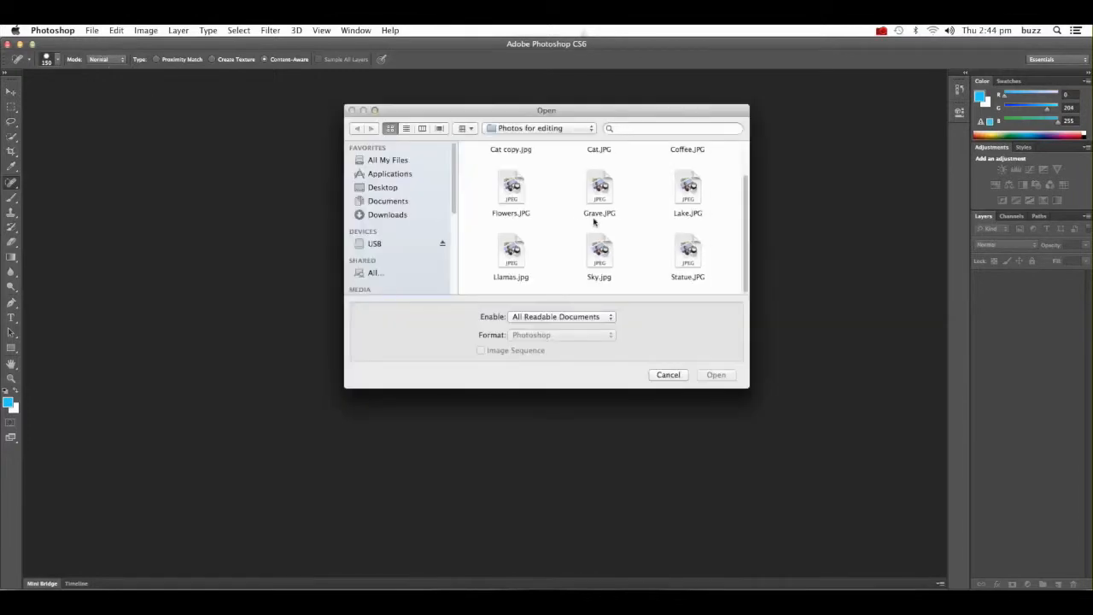
pyautogui.scroll(2, 660, 214)
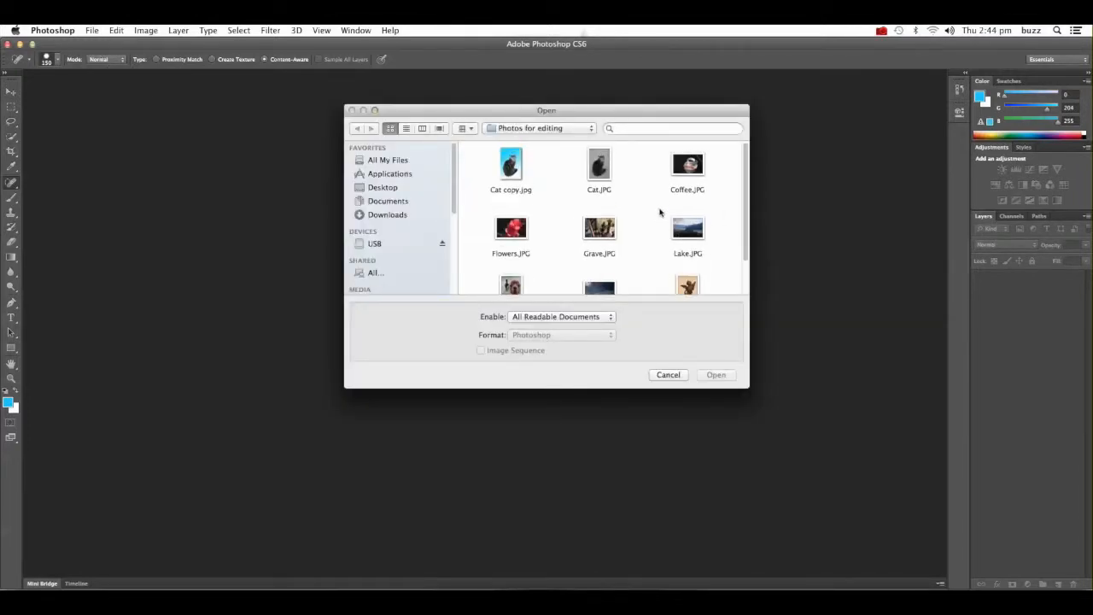
pyautogui.doubleClick(692, 166)
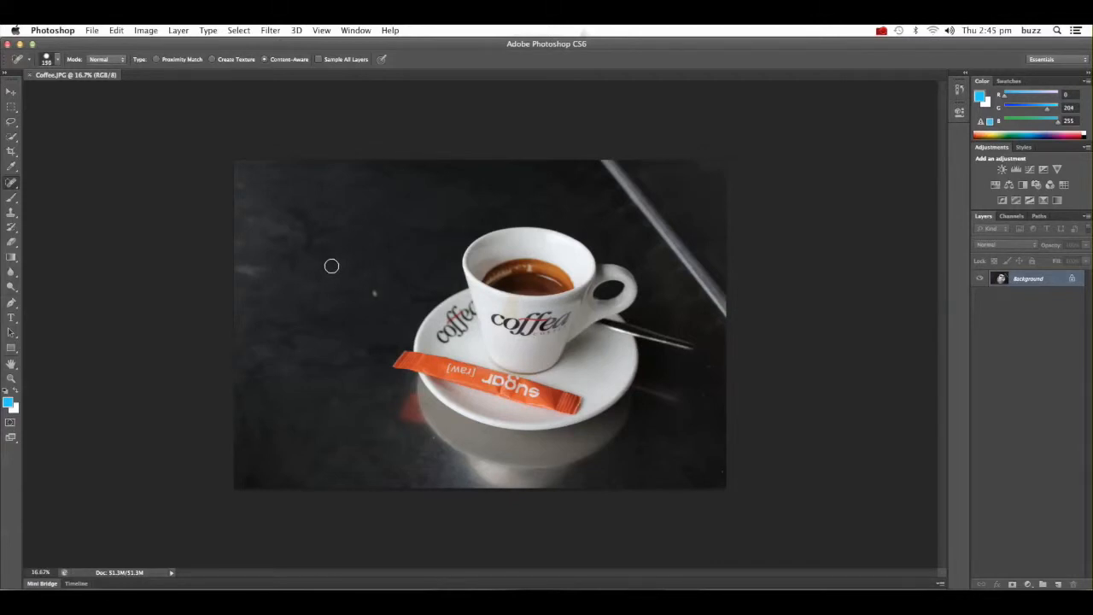
# Remove the light specks from the dark table beside the saucer with the Spot Healing Brush at size 150
pyautogui.press('[')
pyautogui.press(']')
pyautogui.click(375, 293)
pyautogui.click(375, 293)
pyautogui.click(395, 318)
# Try to heal away the sugar packet's lettering and the cup's coffee logo, undoing each stroke
pyautogui.moveTo(447, 368); pyautogui.dragTo(543, 391)
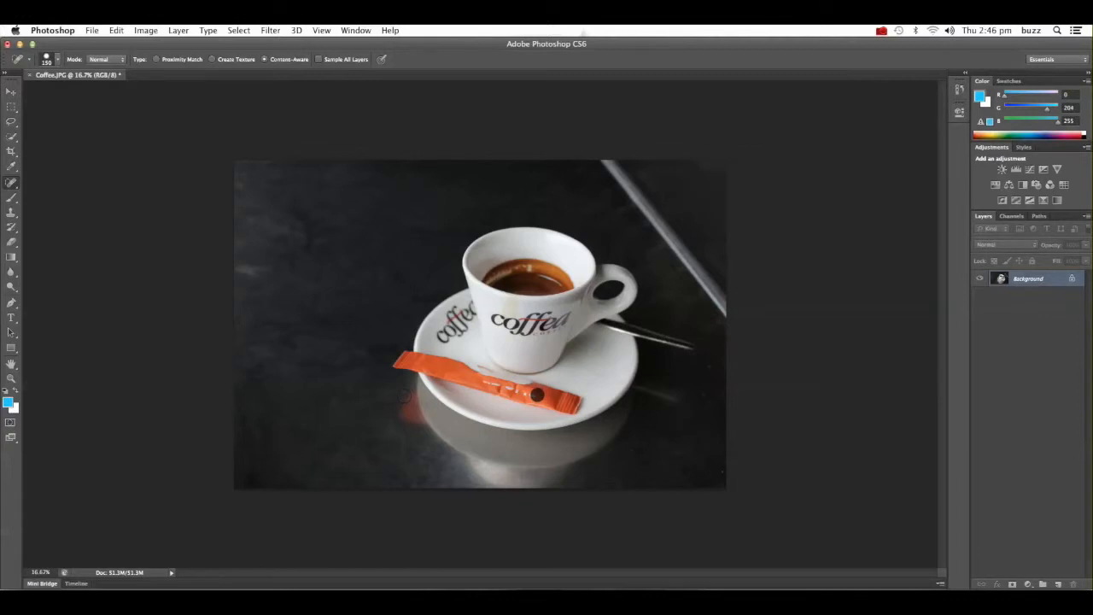
pyautogui.press('super+z')
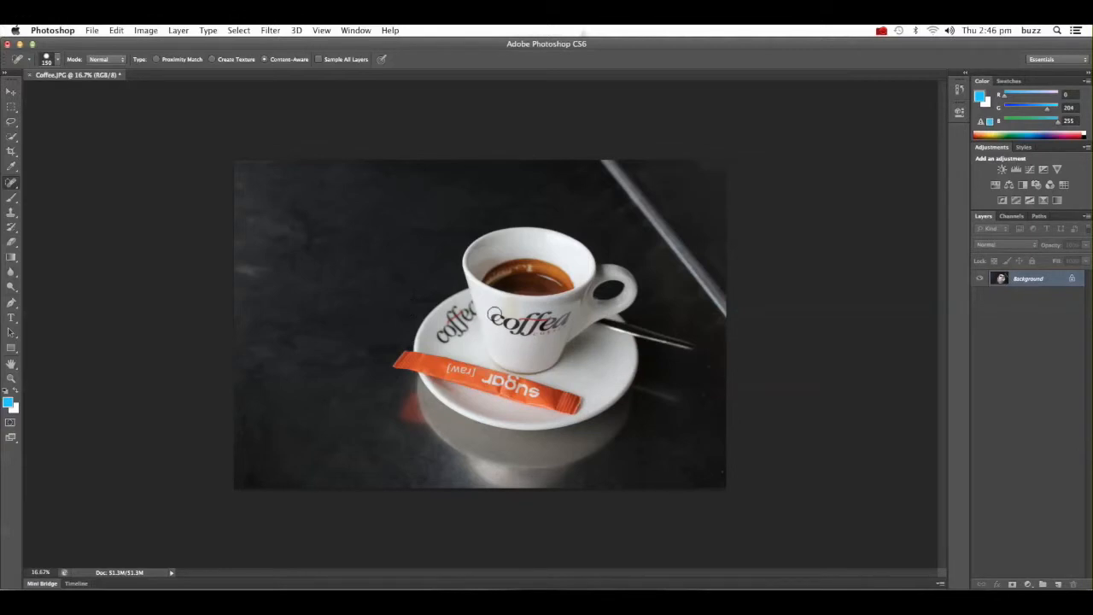
pyautogui.moveTo(498, 306)
pyautogui.mouseDown()
pyautogui.moveTo(565, 306)
pyautogui.moveTo(491, 320)
pyautogui.moveTo(564, 321)
pyautogui.moveTo(560, 331)
pyautogui.moveTo(497, 328)
pyautogui.moveTo(547, 331)
pyautogui.mouseUp()
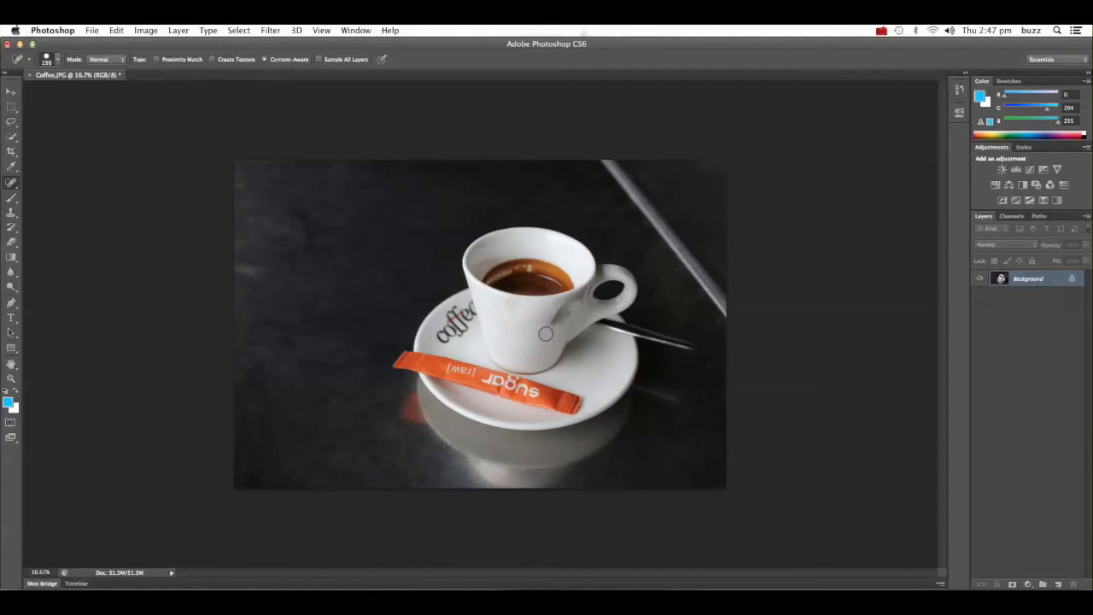
pyautogui.press('super+z')
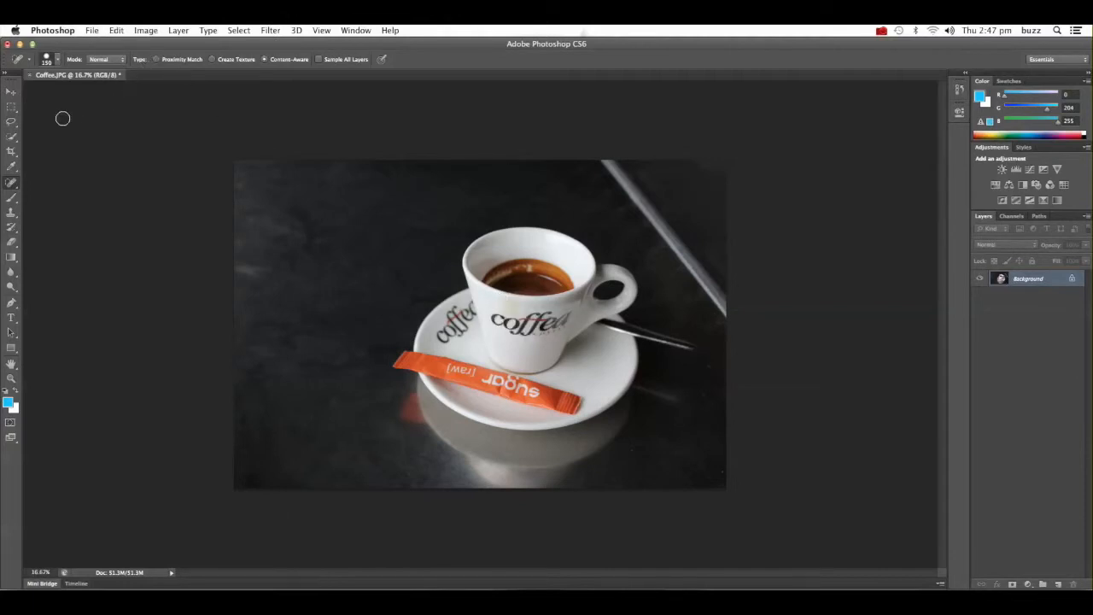
# Outline the coffee logo on the cup with the Polygonal Lasso, fill it with Content-Aware at 100% opacity, and deselect
pyautogui.click(12, 125)
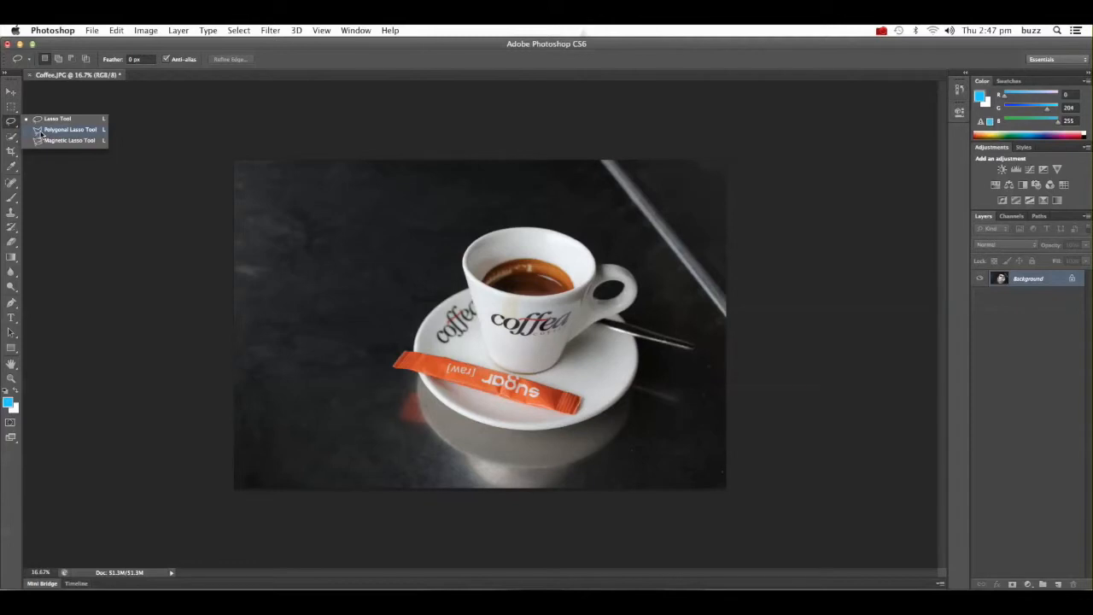
pyautogui.click(68, 129)
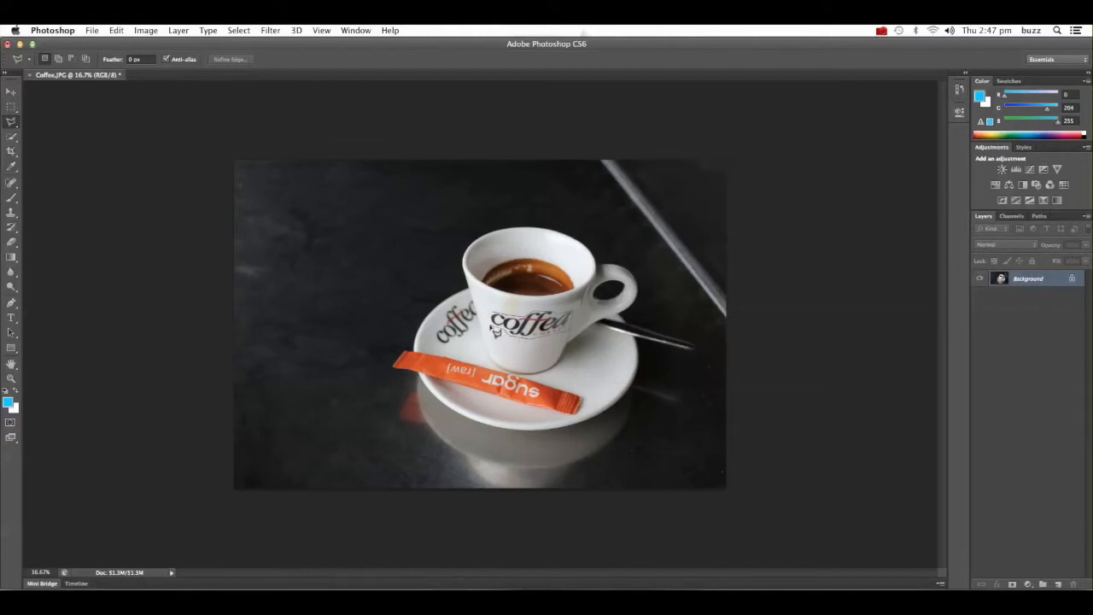
pyautogui.click(495, 321)
pyautogui.click(117, 31)
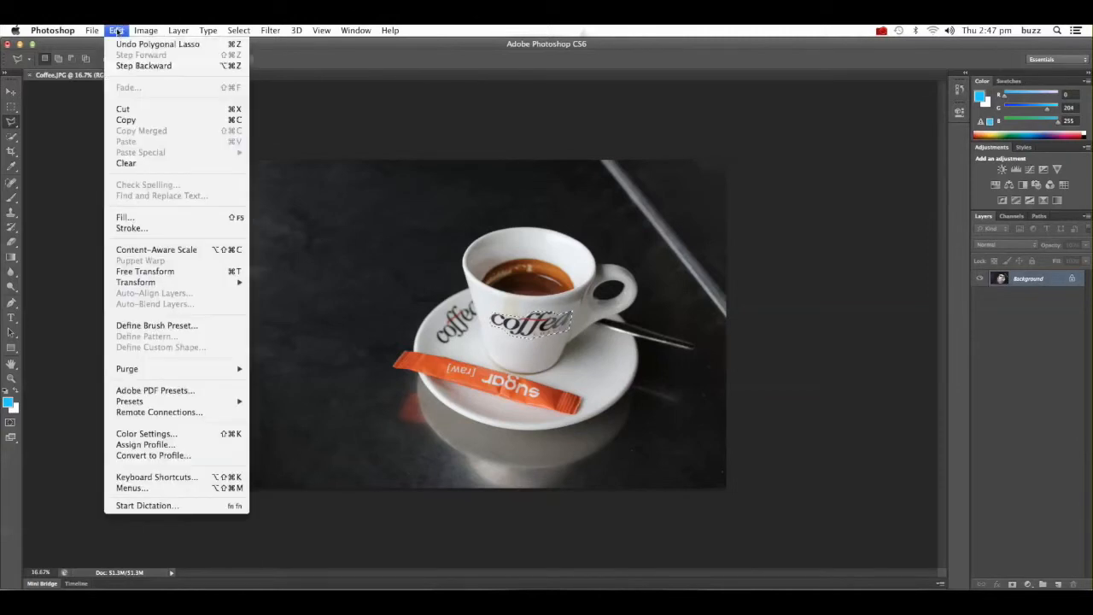
pyautogui.click(137, 218)
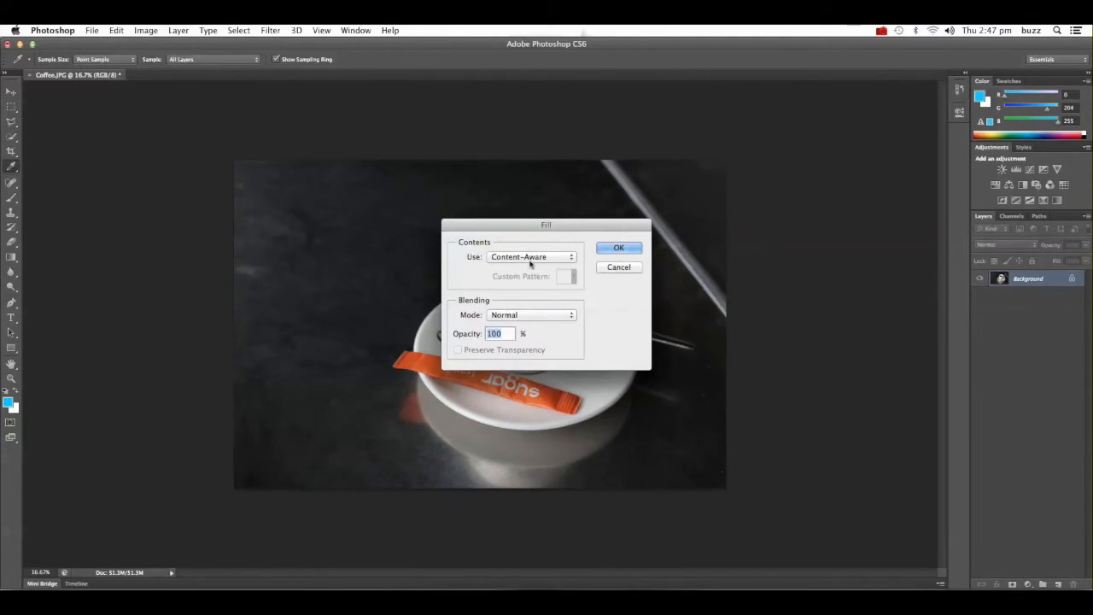
pyautogui.click(621, 247)
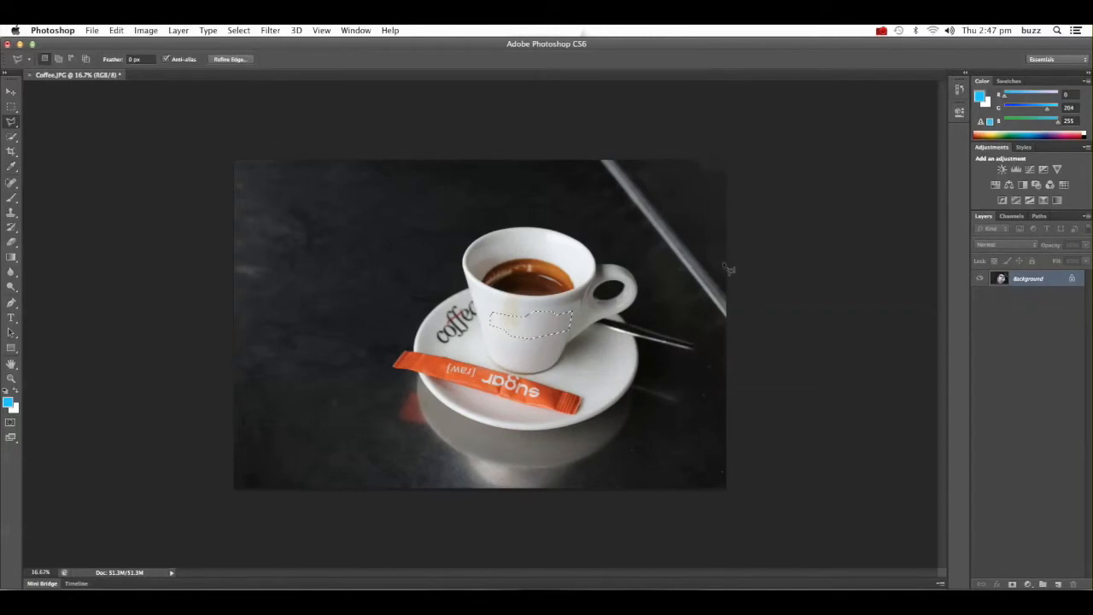
pyautogui.press('super+d')
# Outline the word "sugar" on the orange packet, fill the selection with Content-Aware, and deselect
pyautogui.click(481, 378)
pyautogui.click(112, 32)
pyautogui.click(125, 217)
pyautogui.click(619, 247)
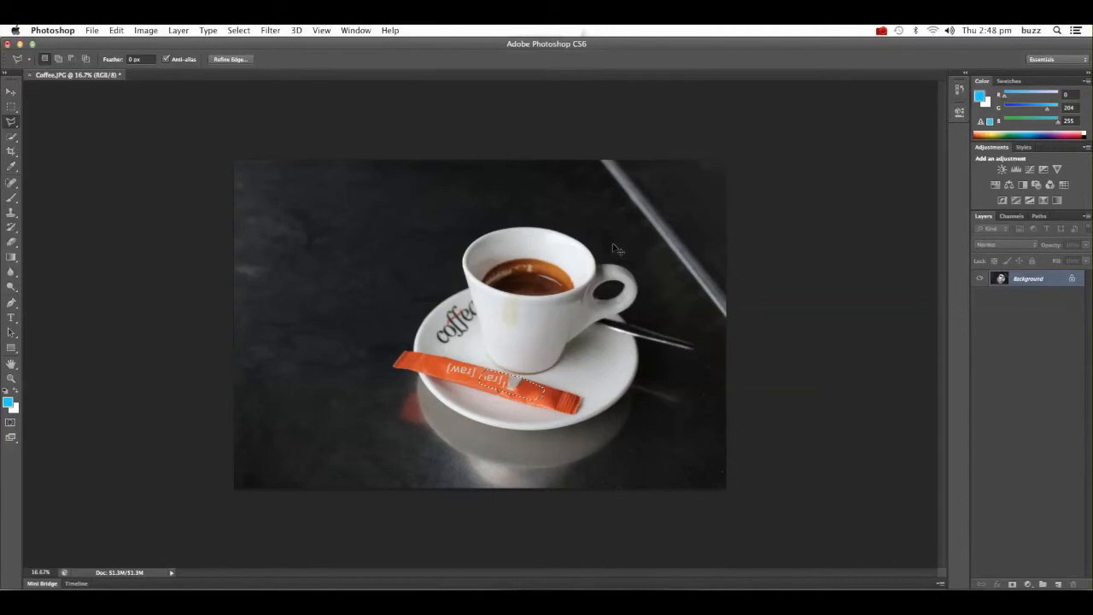
pyautogui.press('super+d')
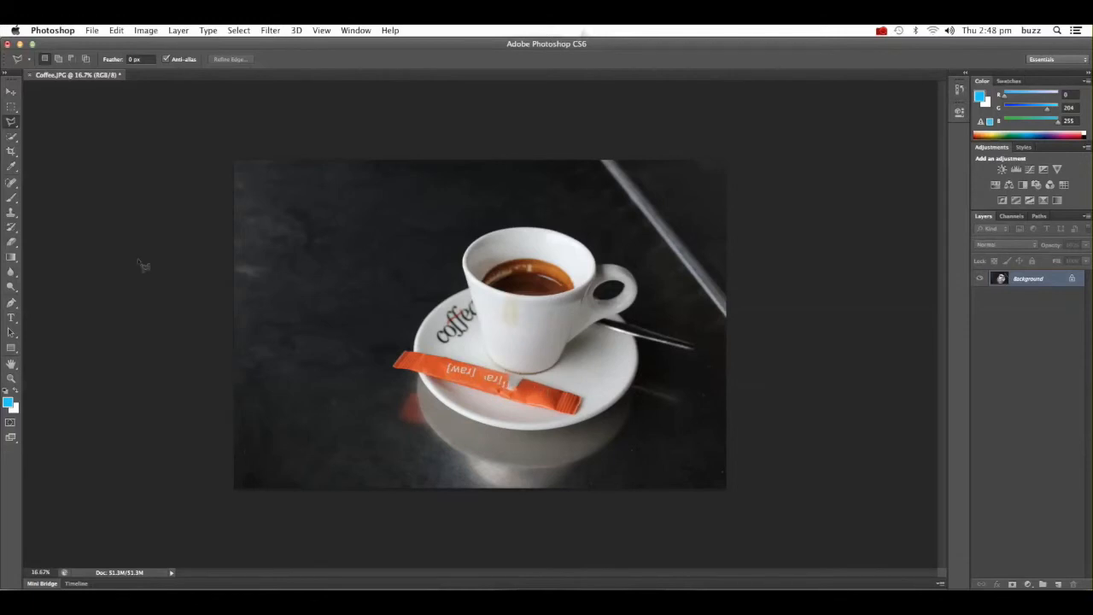
# Clone plain orange over the grey patch and remaining lettering on the sugar packet with the Clone Stamp at size 150
pyautogui.click(11, 213)
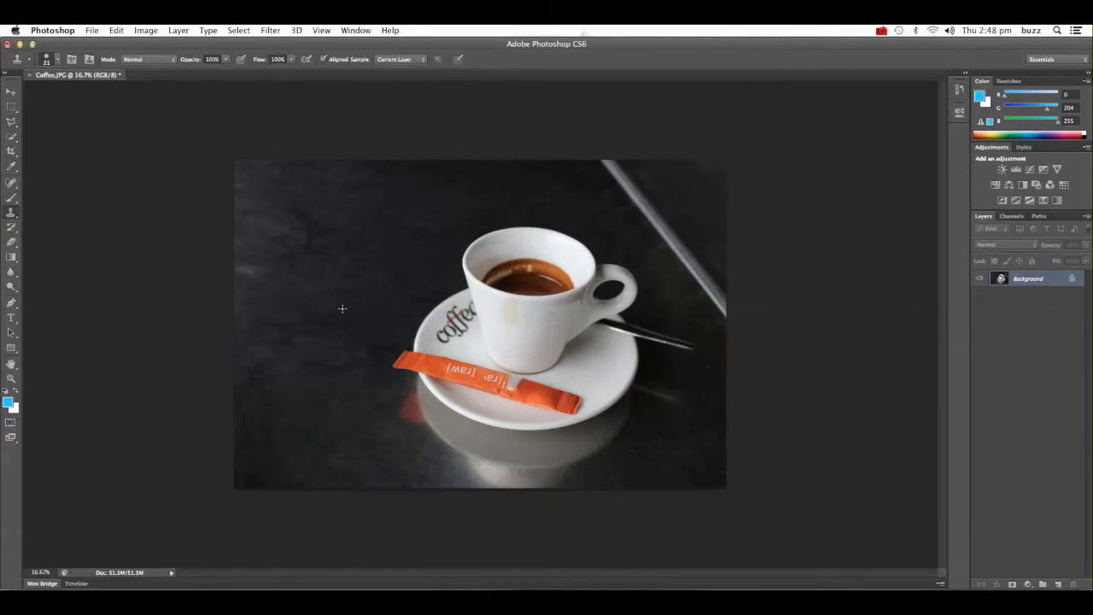
pyautogui.press(']')
pyautogui.press(']')
pyautogui.press(']')
pyautogui.press(']')
pyautogui.moveTo(507, 387); pyautogui.dragTo(528, 389)
pyautogui.moveTo(516, 387)
pyautogui.mouseDown()
pyautogui.moveTo(496, 376)
pyautogui.moveTo(519, 387)
pyautogui.mouseUp()
pyautogui.keyDown('alt'); pyautogui.click(522, 388); pyautogui.keyUp('alt')
pyautogui.keyDown('alt'); pyautogui.click(478, 380); pyautogui.keyUp('alt')
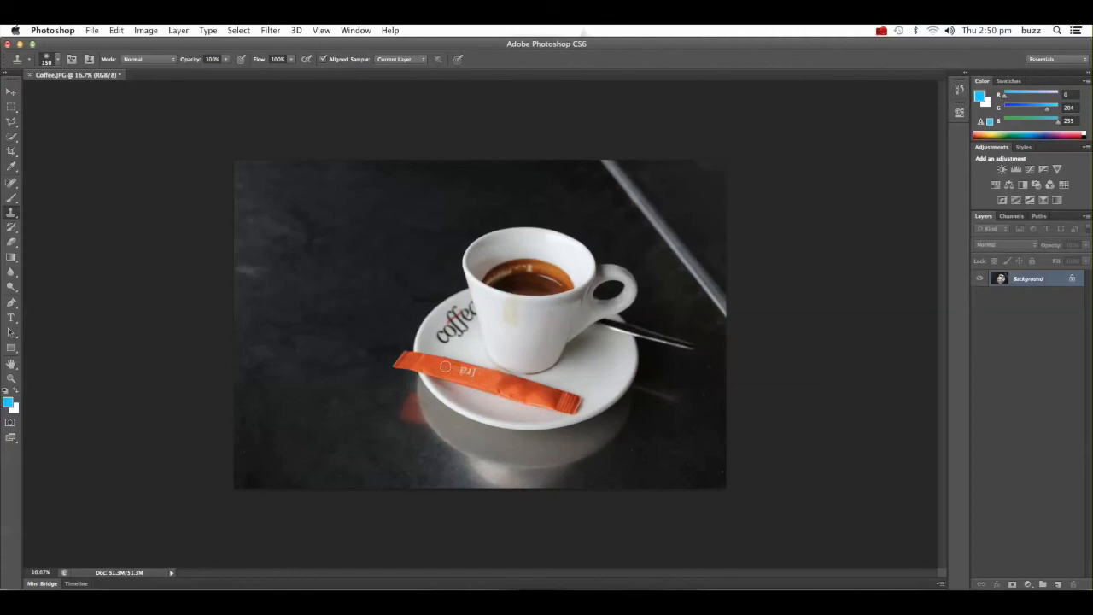
pyautogui.moveTo(461, 370); pyautogui.dragTo(470, 371)
# Bring up the file commands for the retouched coffee photo
pyautogui.click(92, 31)
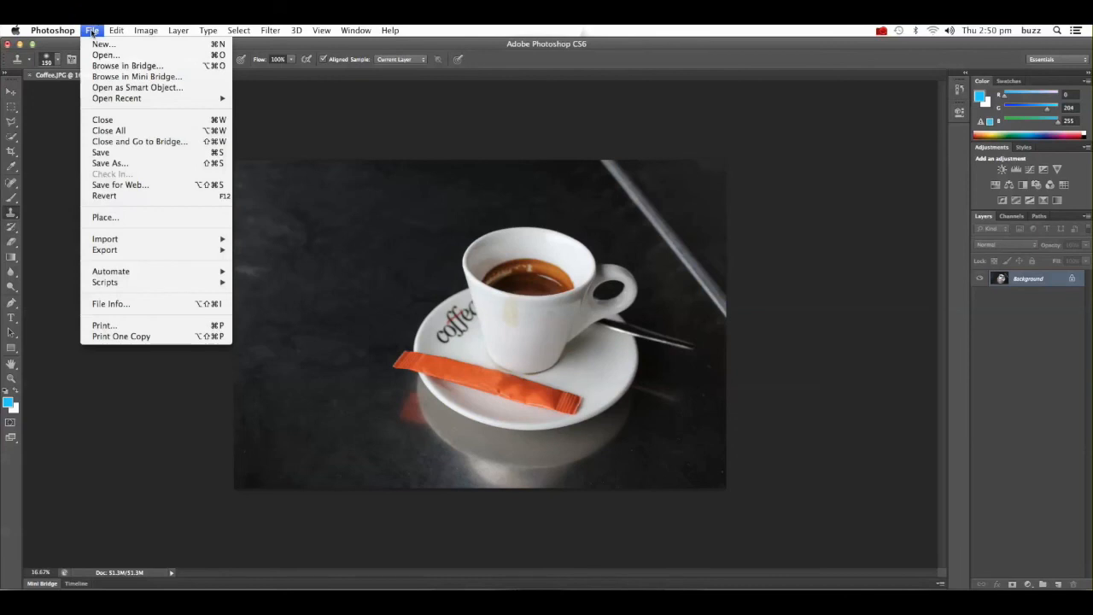